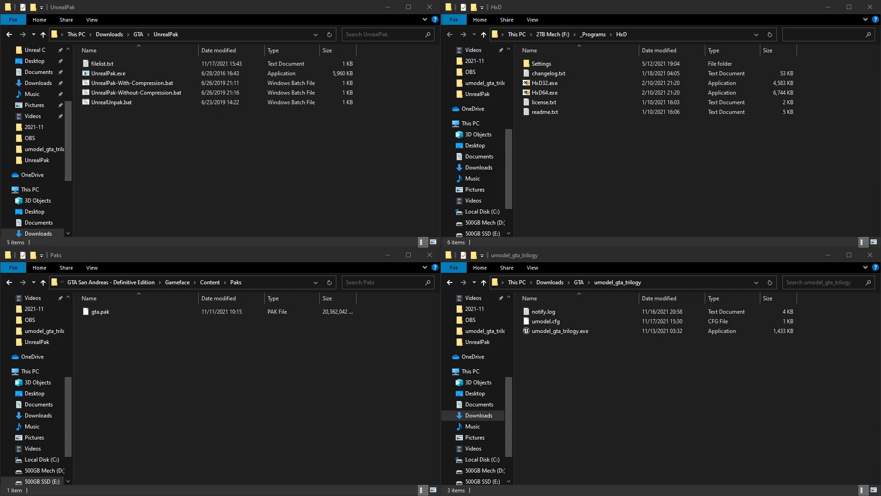
{"action": "left_click", "coordinate": [706, 398]}
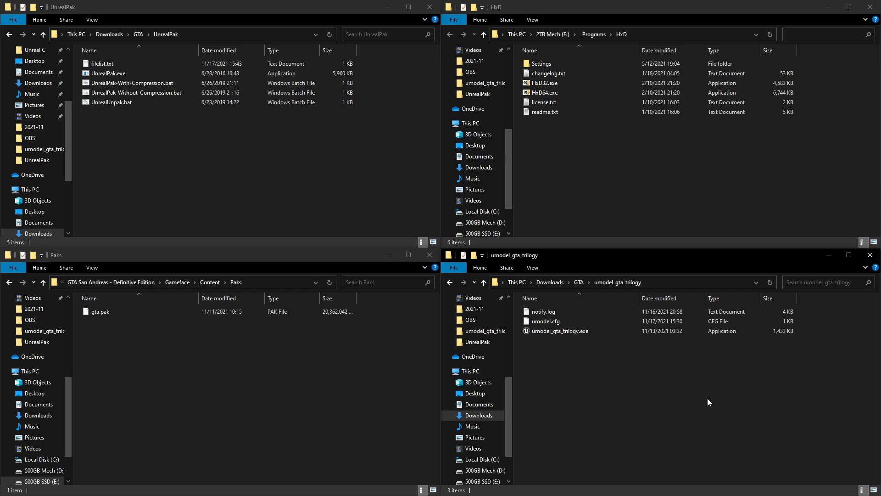
{"action": "left_click_drag", "start_coordinate": [669, 410], "coordinate": [583, 355]}
{"action": "left_click_drag", "start_coordinate": [225, 174], "coordinate": [396, 109]}
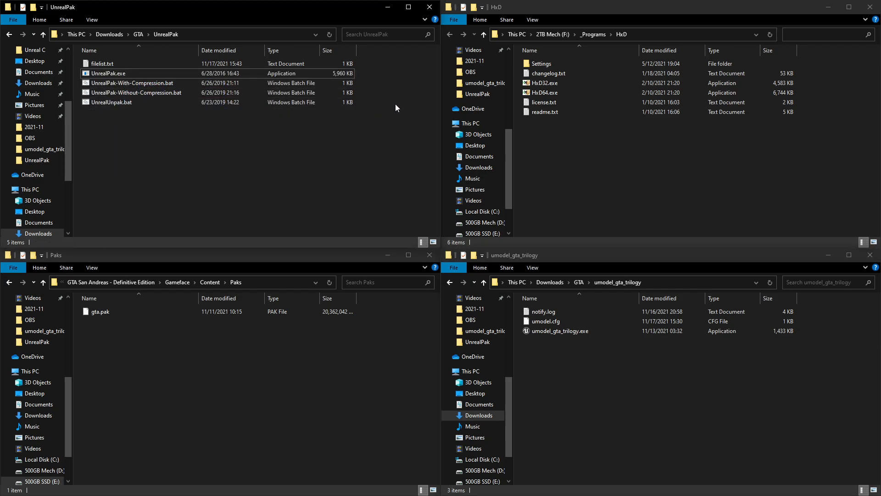
{"action": "left_click", "coordinate": [654, 192]}
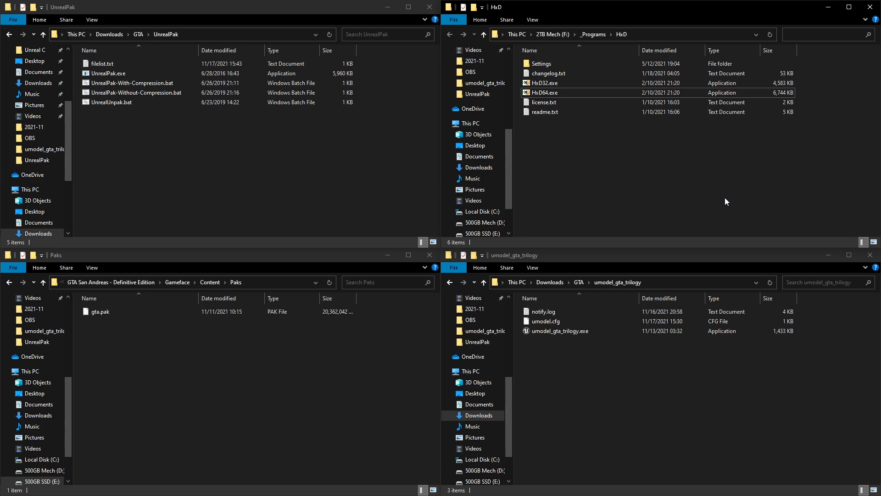
{"action": "left_click", "coordinate": [739, 397]}
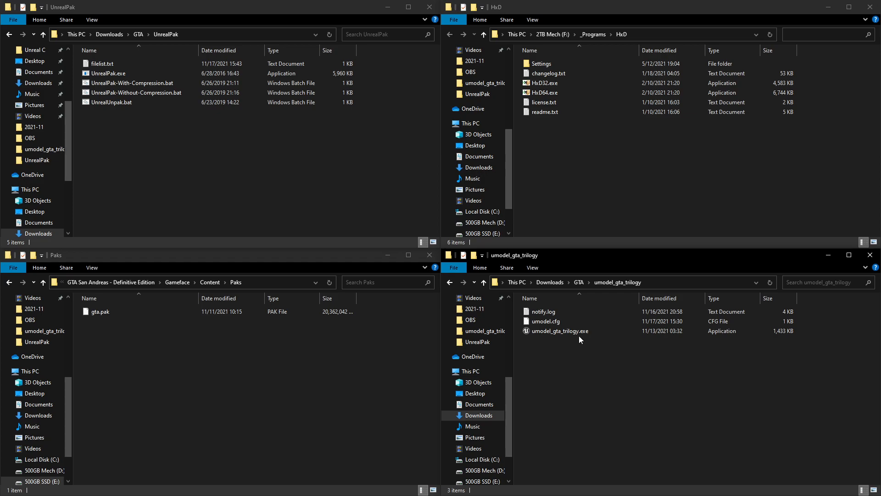
- Launch umodel_gta_trilogy.exe from the umodel_gta_trilogy folder
{"action": "left_click", "coordinate": [563, 331]}
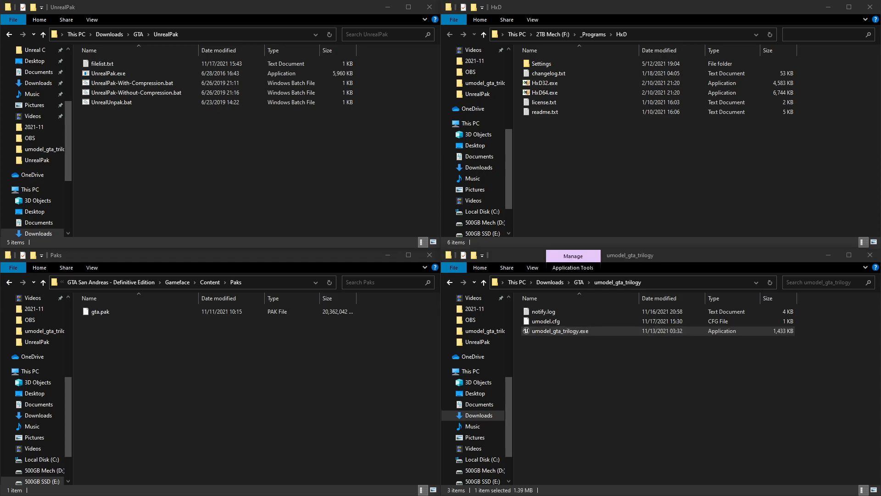
{"action": "left_click_drag", "start_coordinate": [598, 336], "coordinate": [567, 200]}
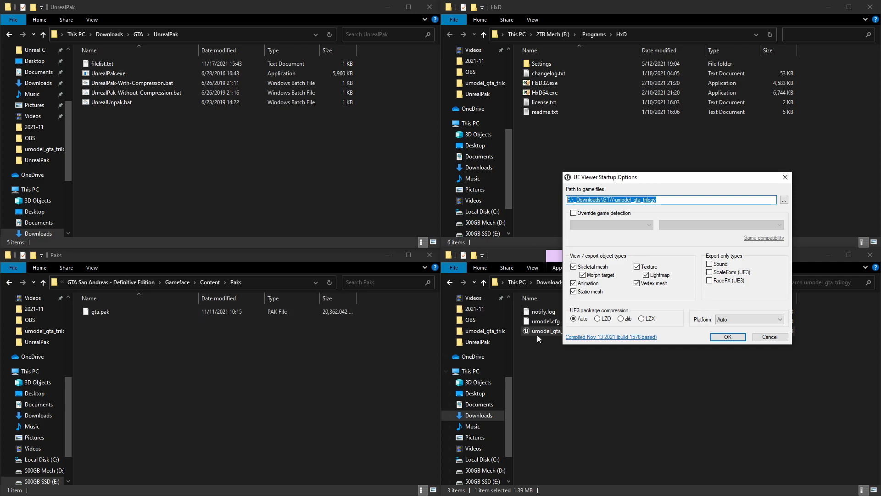
- Examine the full folder path of the GTA San Andreas Paks folder that contains gta.pak
{"action": "left_click", "coordinate": [172, 348]}
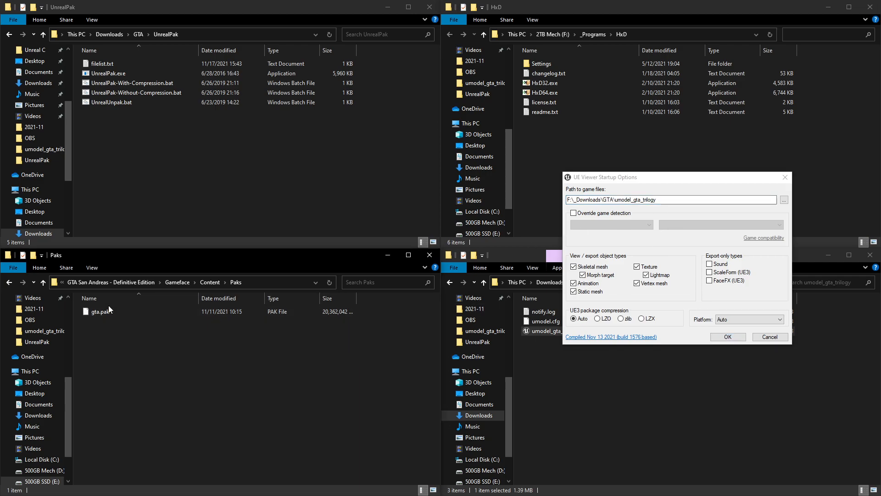
{"action": "left_click", "coordinate": [260, 282]}
{"action": "left_click", "coordinate": [284, 282]}
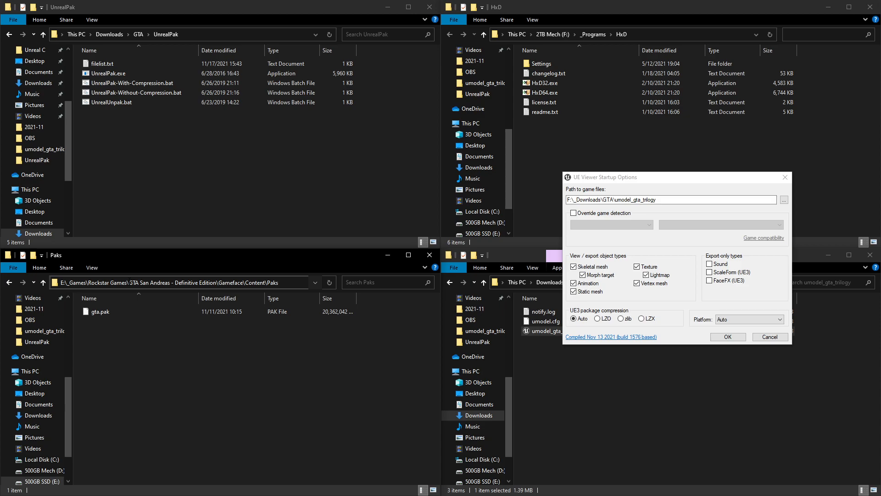
{"action": "left_click_drag", "start_coordinate": [129, 282], "coordinate": [284, 284]}
{"action": "left_click", "coordinate": [288, 284]}
{"action": "left_click_drag", "start_coordinate": [289, 281], "coordinate": [89, 282]}
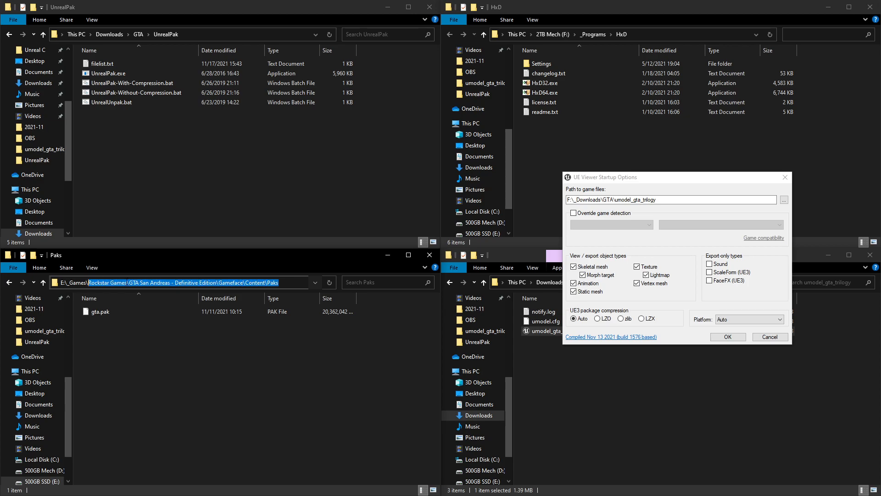
{"action": "left_click", "coordinate": [285, 283]}
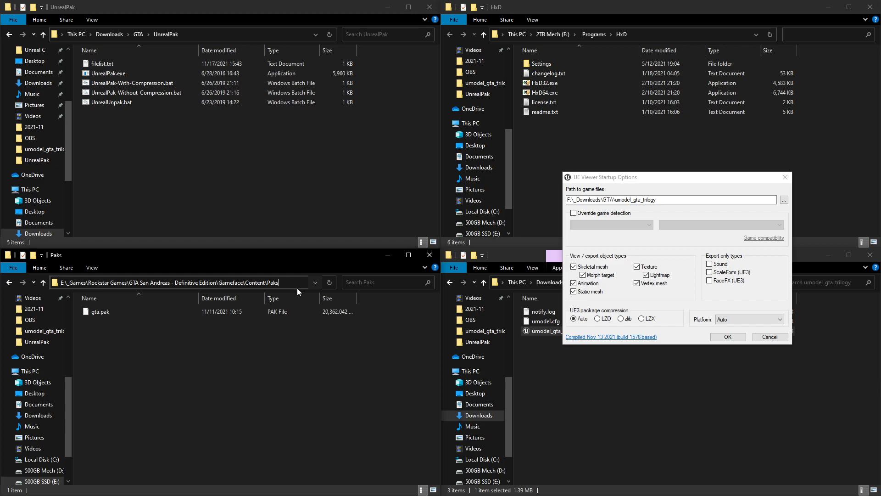
{"action": "left_click_drag", "start_coordinate": [652, 178], "coordinate": [637, 51]}
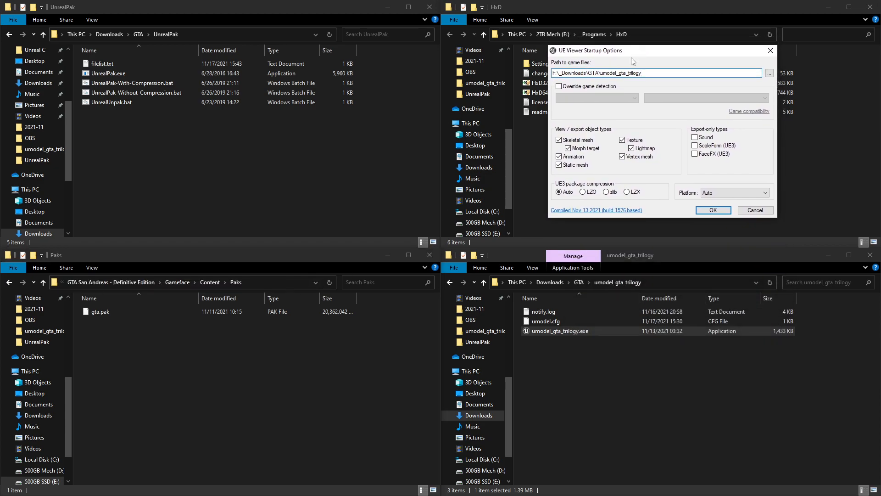
{"action": "left_click", "coordinate": [266, 423]}
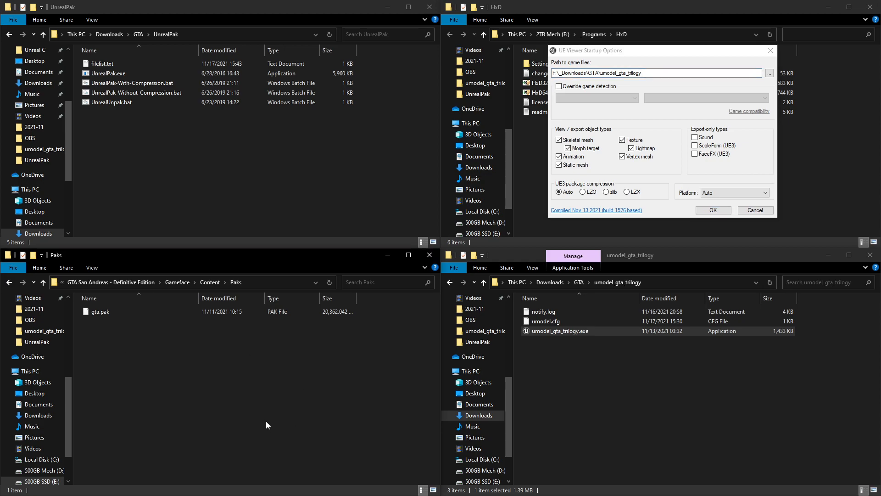
{"action": "left_click", "coordinate": [122, 311]}
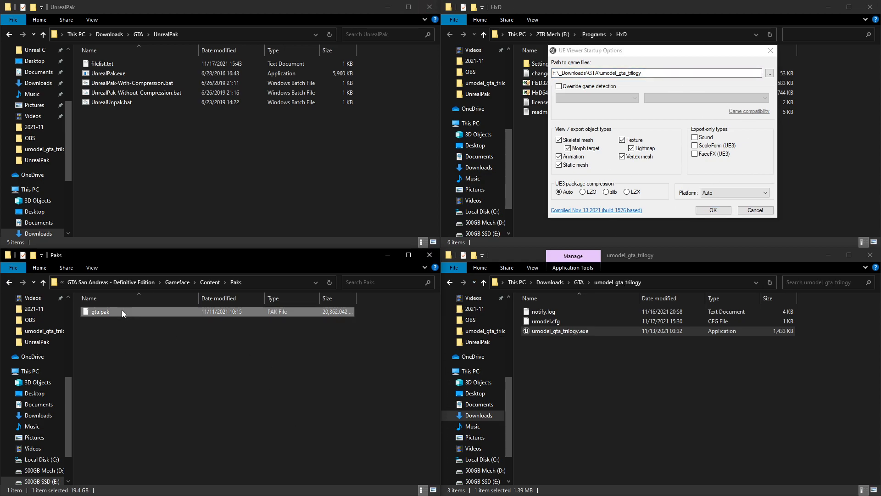
{"action": "left_click", "coordinate": [605, 404]}
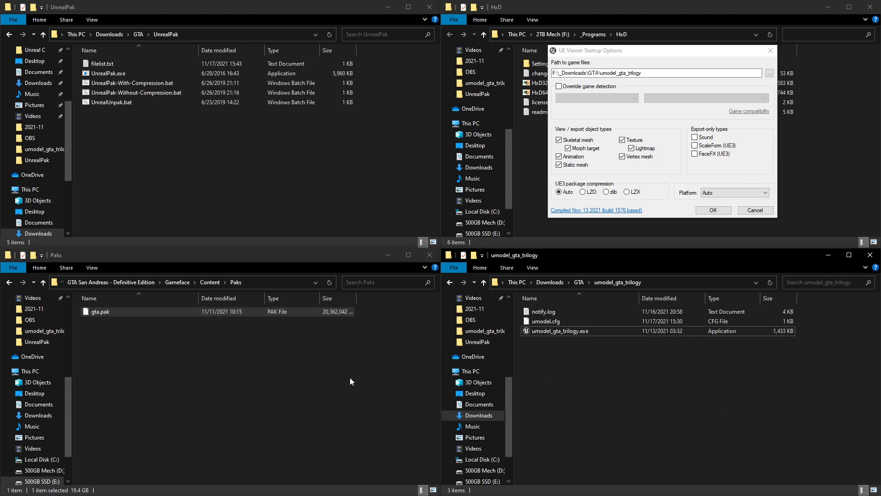
- Copy the Paks folder's path, E:\_Games\Rockstar Games\GTA San Andreas - Definitive Edition\Gameface\Content\Paks, into the UE Viewer's path to game files
{"action": "left_click", "coordinate": [262, 282]}
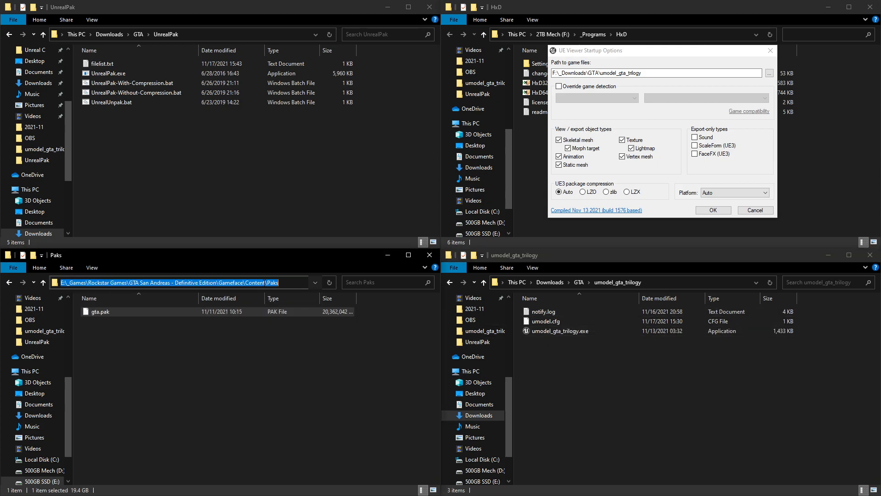
{"action": "left_click", "coordinate": [288, 281]}
{"action": "key", "text": "ctrl+a"}
{"action": "key", "text": "ctrl+c"}
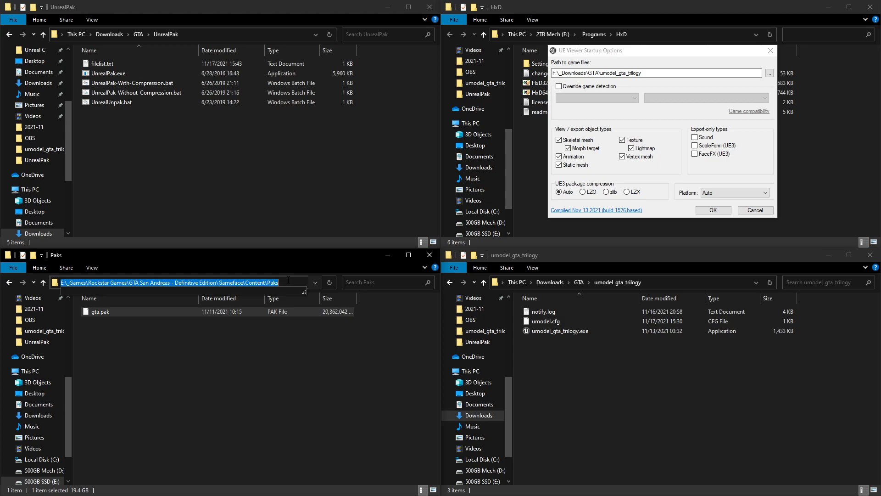
{"action": "left_click", "coordinate": [708, 73]}
{"action": "key", "text": "ctrl+a"}
{"action": "key", "text": "ctrl+v"}
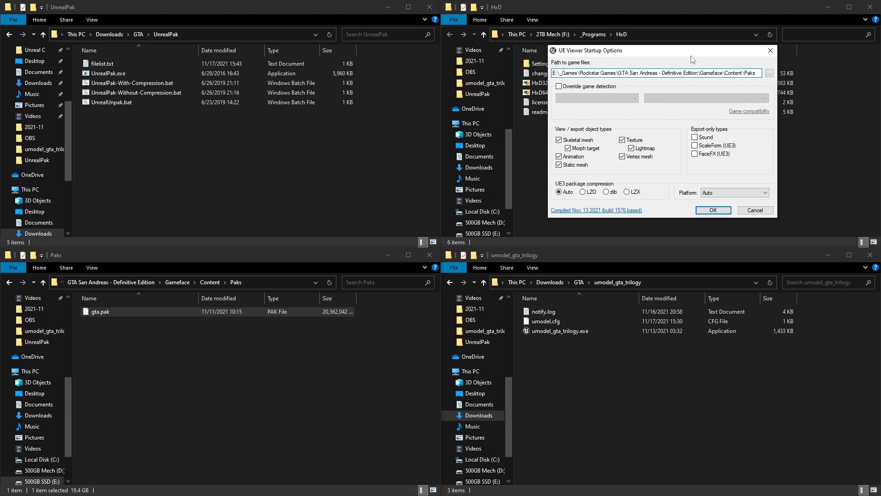
{"action": "left_click_drag", "start_coordinate": [561, 72], "coordinate": [758, 78]}
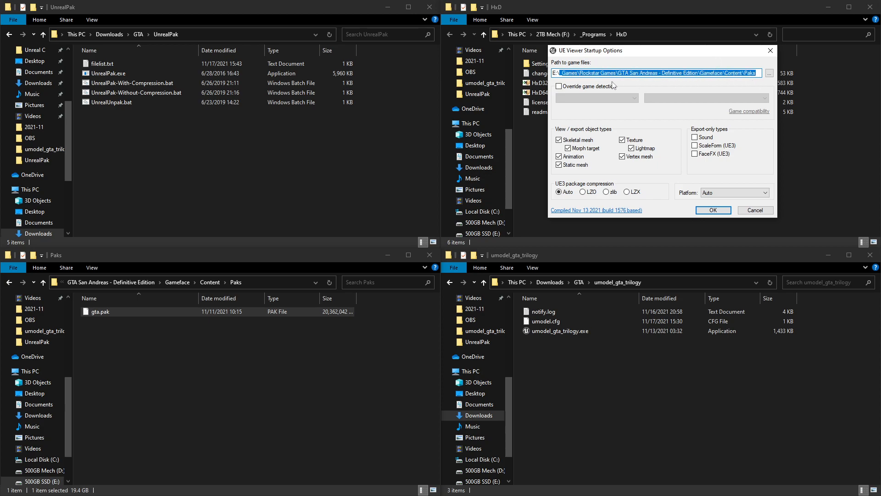
- Override the game detection with Unreal engine 4, version Unreal engine 4.26, and load the game packages
{"action": "left_click", "coordinate": [578, 85]}
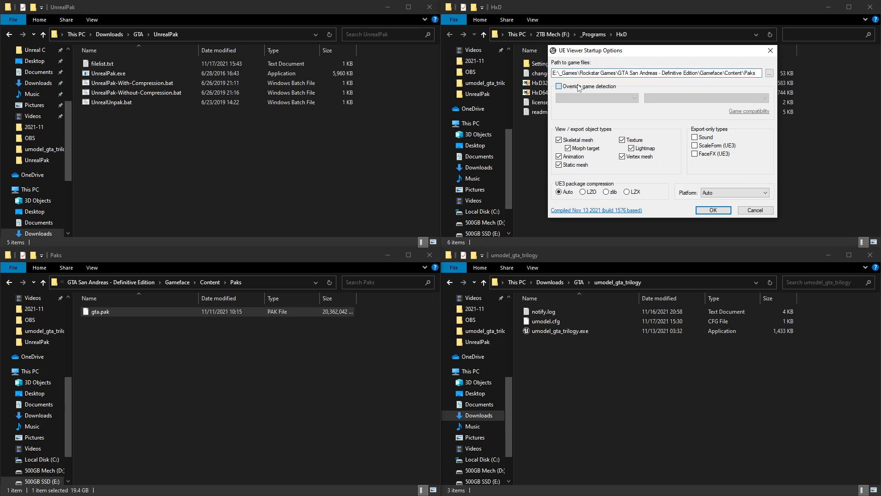
{"action": "left_click", "coordinate": [606, 97]}
{"action": "left_click", "coordinate": [604, 134]}
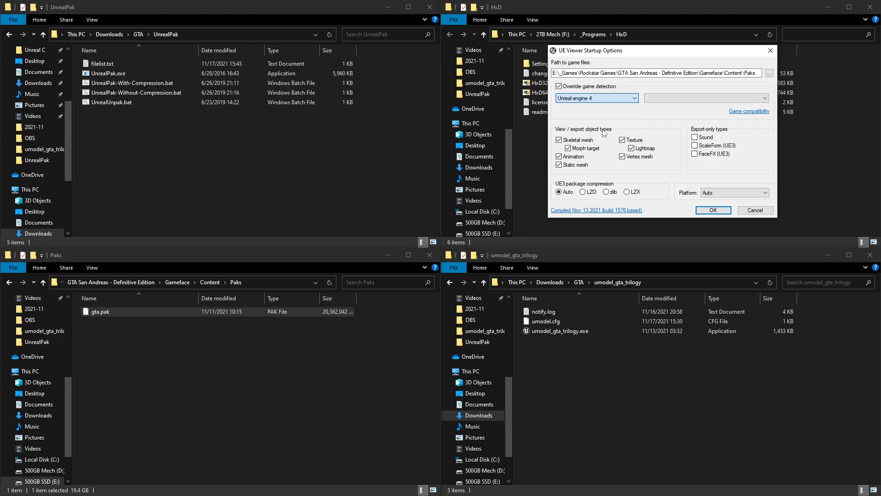
{"action": "left_click", "coordinate": [707, 98]}
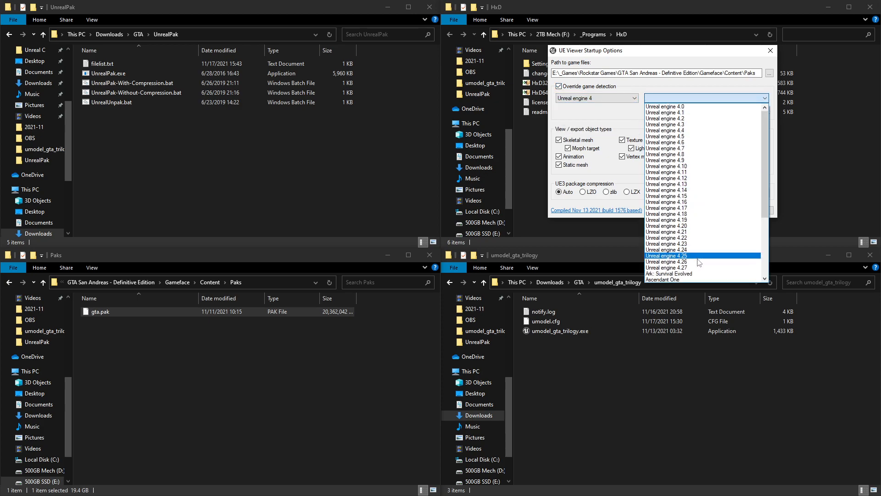
{"action": "left_click", "coordinate": [696, 261]}
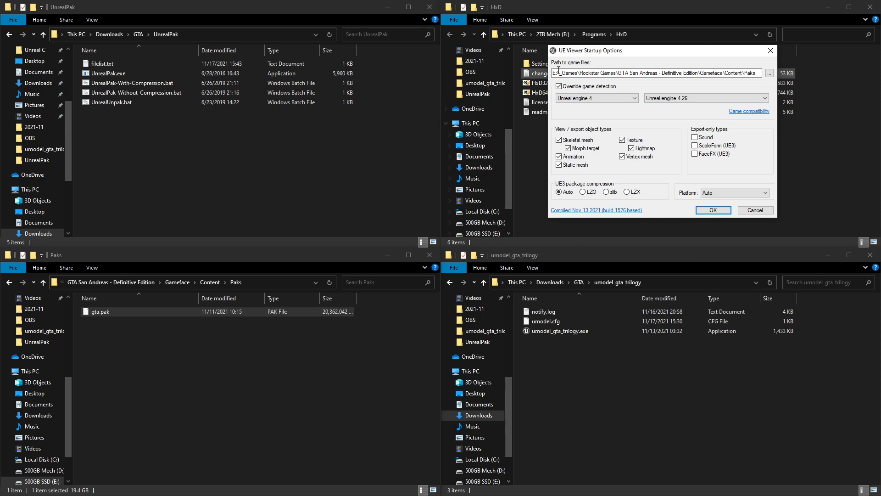
{"action": "left_click", "coordinate": [712, 210]}
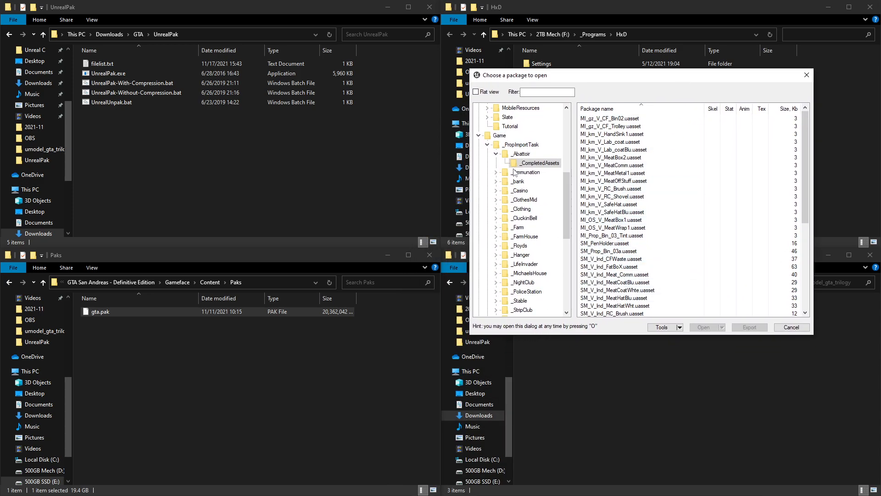
- Collapse the _PropImportTask folder in the package tree and expand the SanAndreas folder under Game
{"action": "scroll", "coordinate": [526, 203], "scroll_direction": "up", "scroll_amount": 4}
{"action": "scroll", "coordinate": [525, 204], "scroll_direction": "up", "scroll_amount": 2}
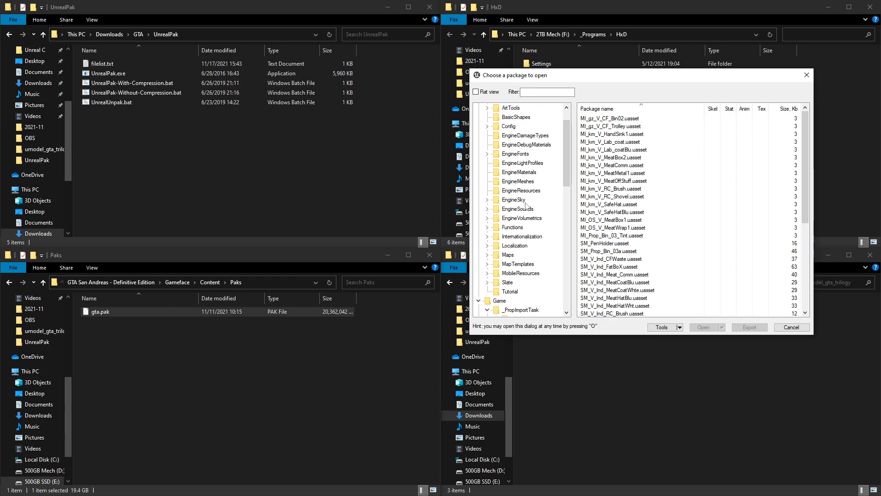
{"action": "scroll", "coordinate": [526, 203], "scroll_direction": "down", "scroll_amount": 4}
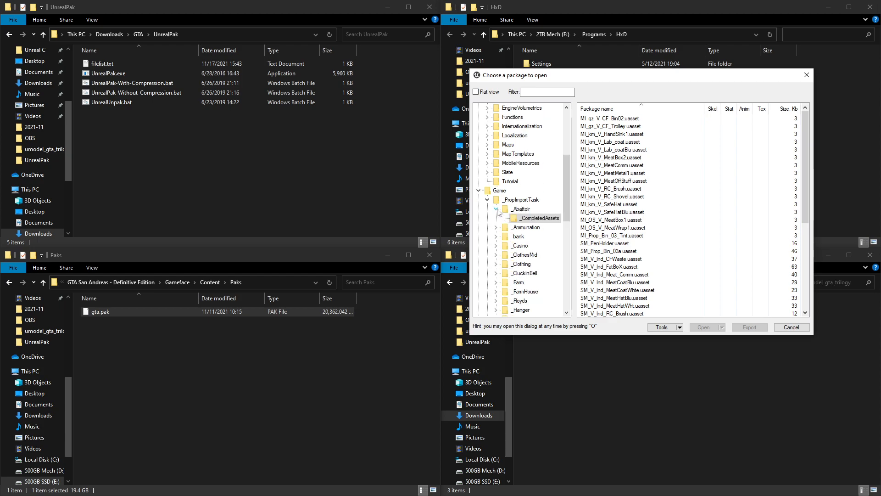
{"action": "left_click", "coordinate": [496, 209]}
{"action": "left_click", "coordinate": [487, 200]}
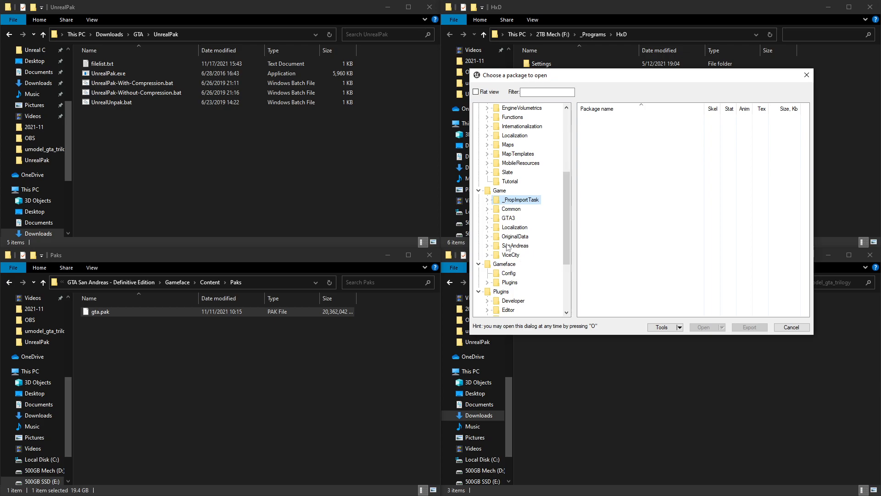
{"action": "left_click", "coordinate": [499, 191]}
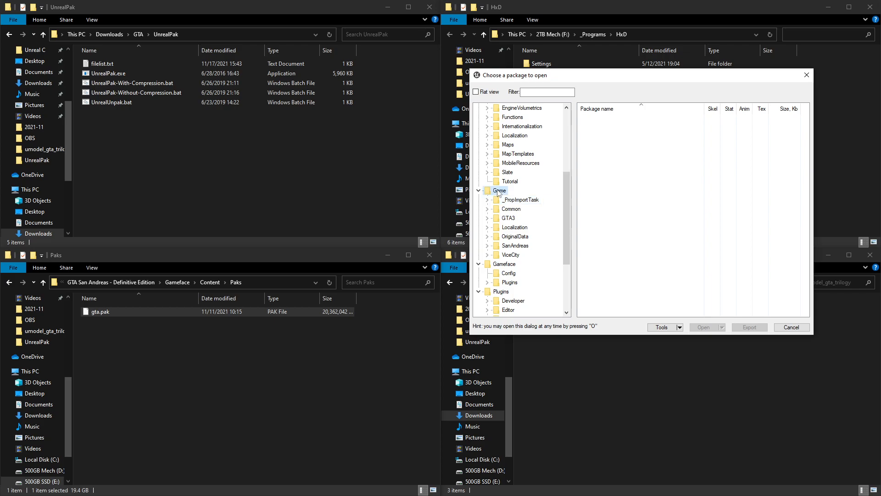
{"action": "left_click", "coordinate": [486, 245]}
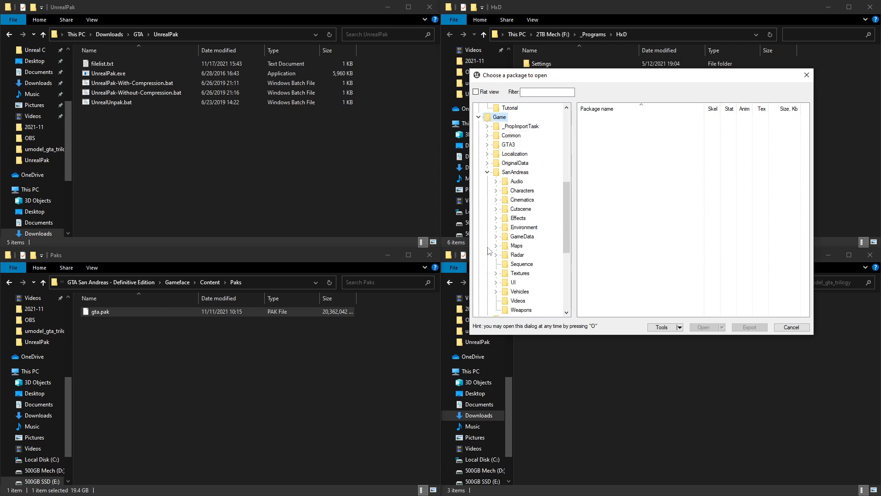
- List the packages in the Environment folder of SanAndreas and check its subfolders
{"action": "left_click", "coordinate": [524, 227]}
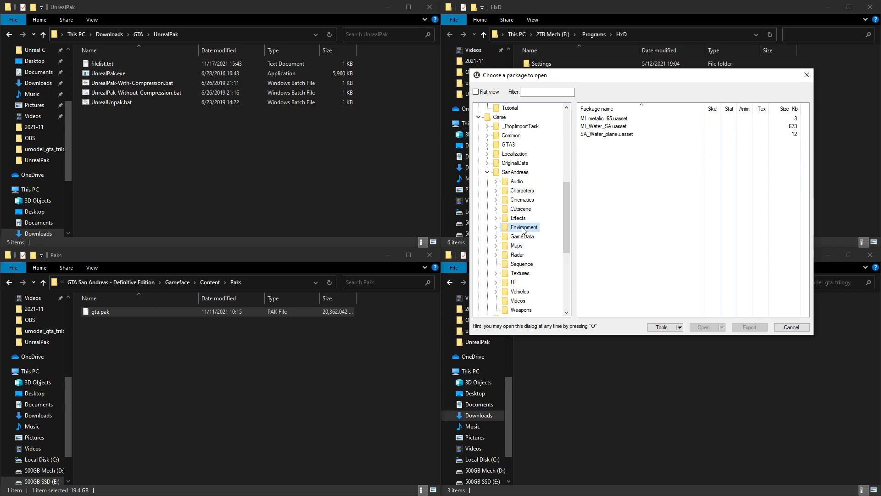
{"action": "left_click", "coordinate": [495, 228]}
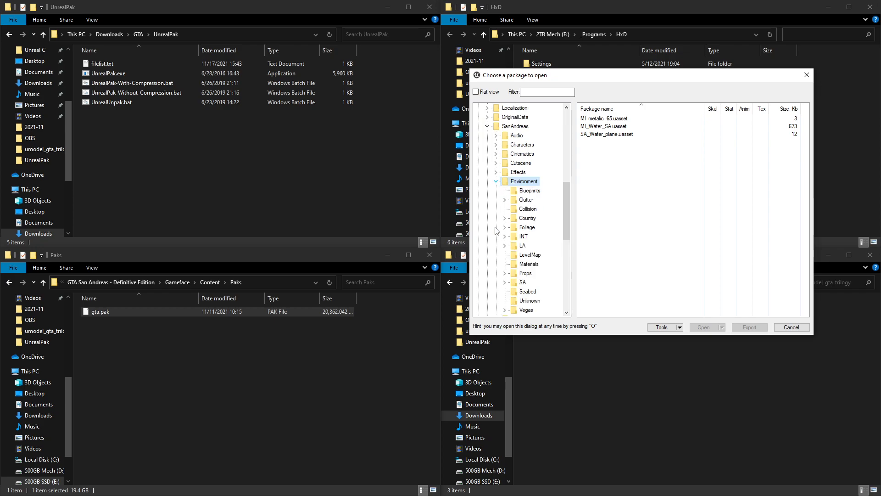
{"action": "left_click", "coordinate": [497, 182]}
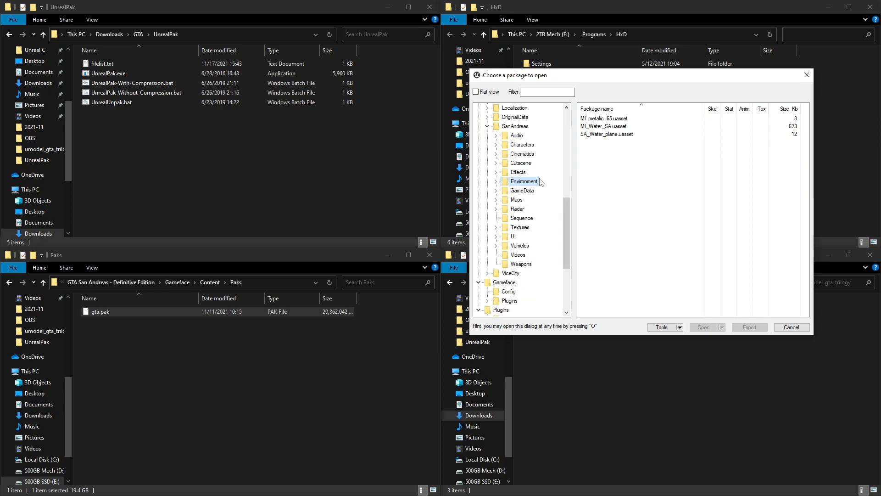
{"action": "scroll", "coordinate": [531, 213], "scroll_direction": "up", "scroll_amount": 2}
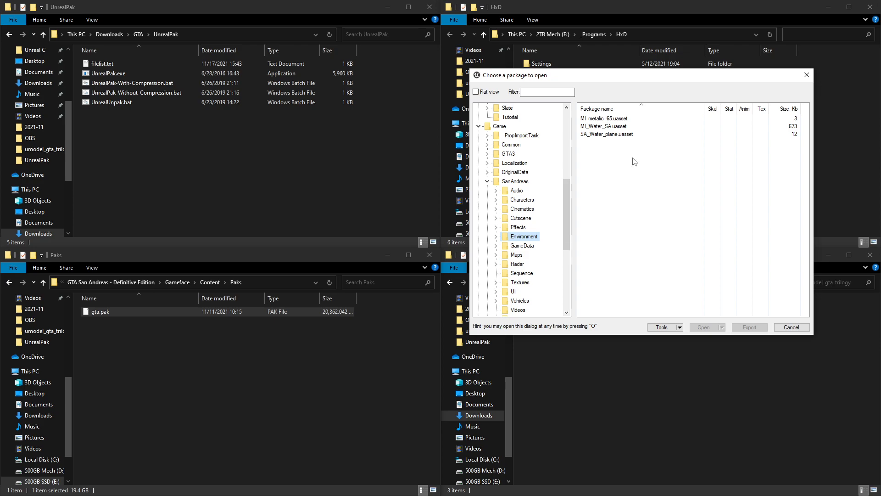
- Export the MI_Water_SA.uasset package from the Environment folder
{"action": "left_click", "coordinate": [605, 131]}
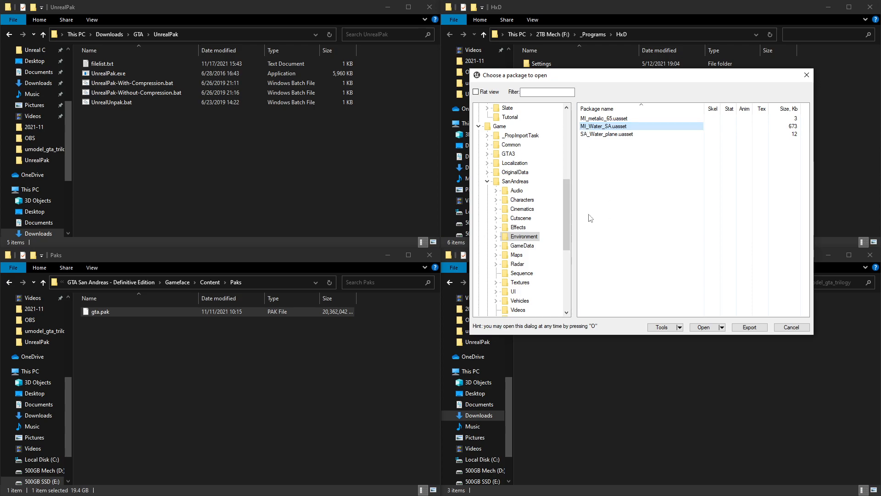
{"action": "left_click_drag", "start_coordinate": [602, 75], "coordinate": [616, 160]}
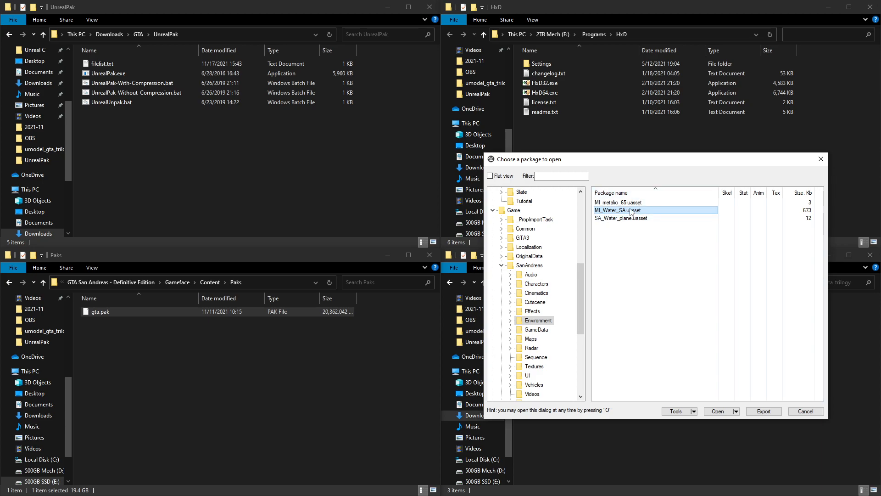
{"action": "right_click", "coordinate": [605, 210]}
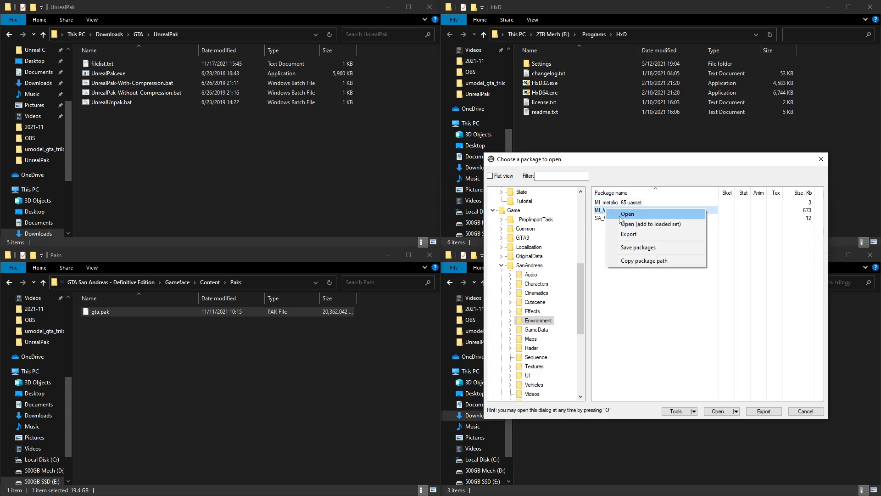
{"action": "left_click", "coordinate": [628, 234]}
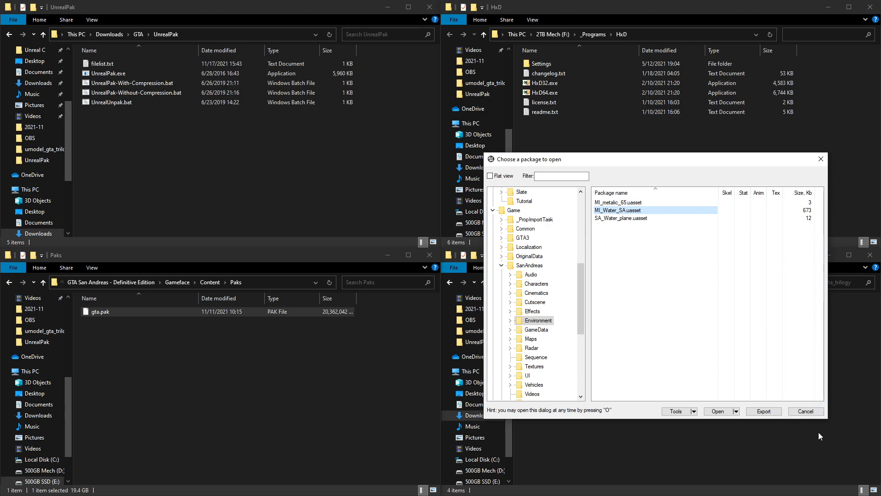
{"action": "left_click", "coordinate": [818, 431]}
- Open UModel's export options at the export folder path
{"action": "left_click", "coordinate": [693, 411]}
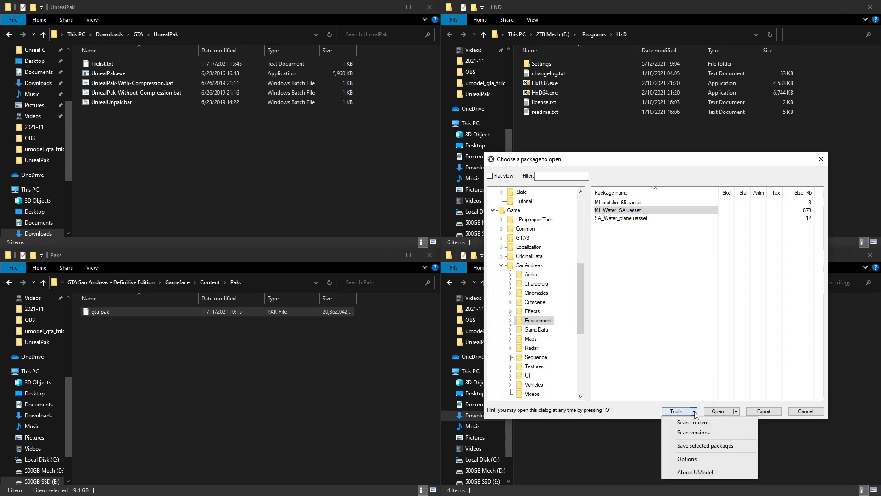
{"action": "left_click", "coordinate": [705, 445]}
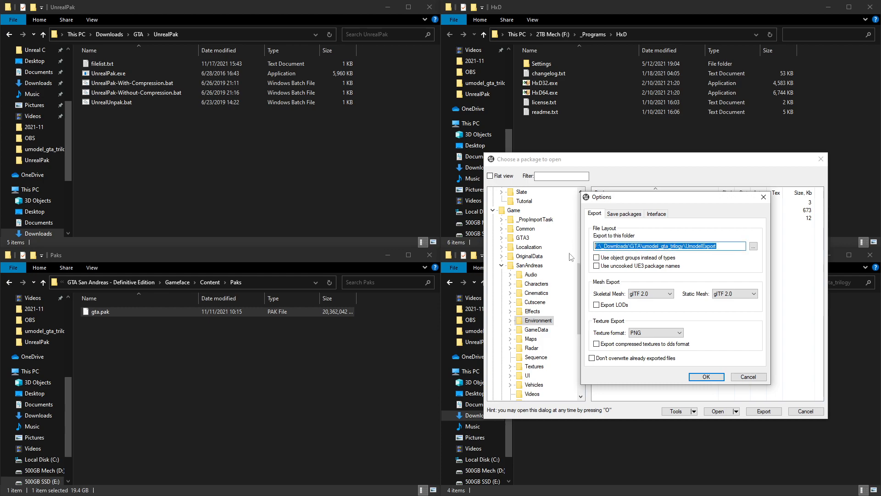
{"action": "left_click", "coordinate": [658, 246]}
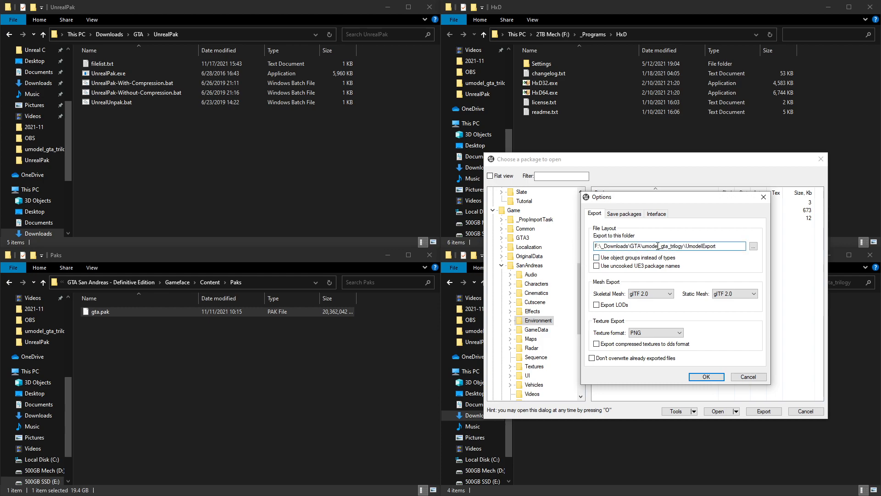